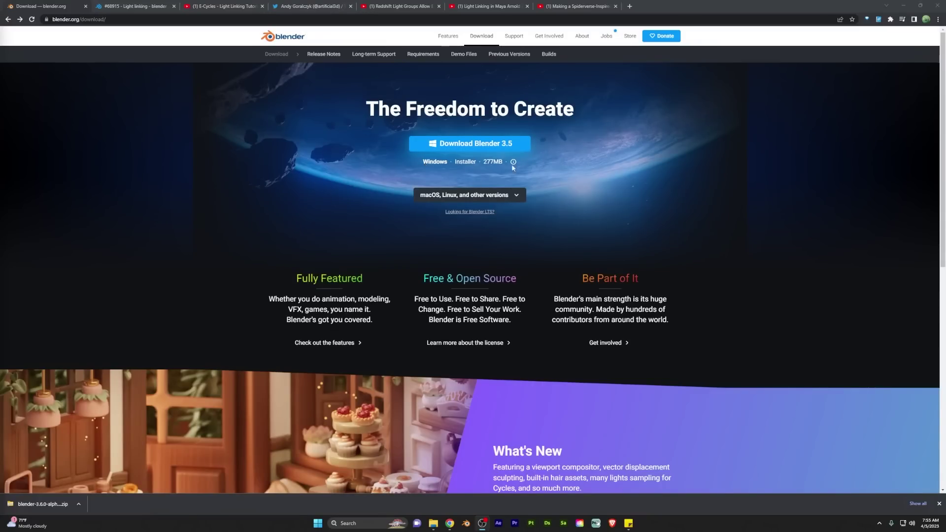
Browse from the Blender download page to the daily builds and open the Branch builds
{"action": "scroll", "coordinate": [445, 162], "scroll_direction": "down", "scroll_amount": 3}
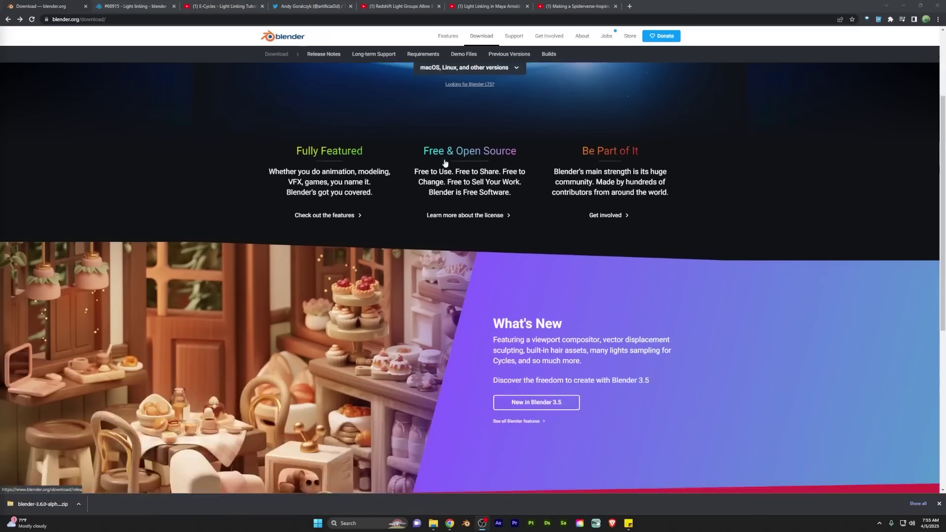
{"action": "scroll", "coordinate": [444, 163], "scroll_direction": "down", "scroll_amount": 5}
{"action": "left_click", "coordinate": [376, 358]}
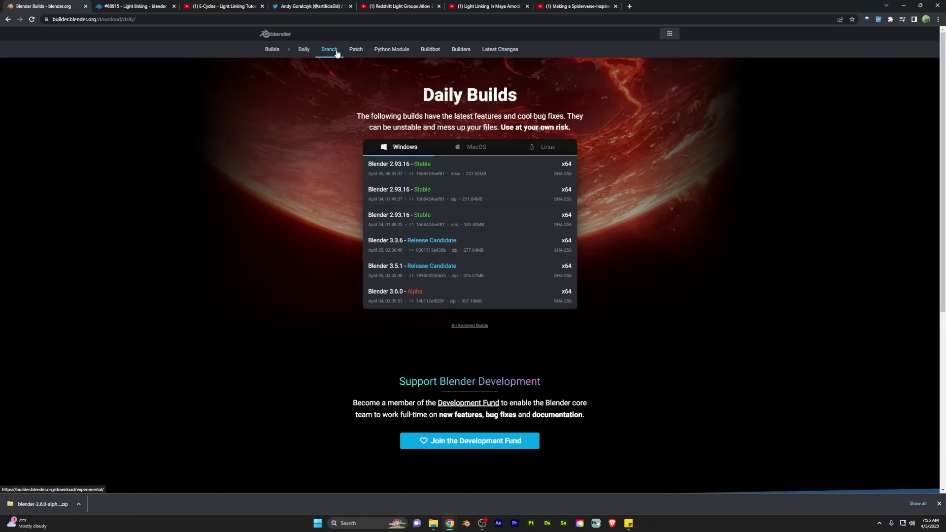
{"action": "left_click", "coordinate": [329, 50]}
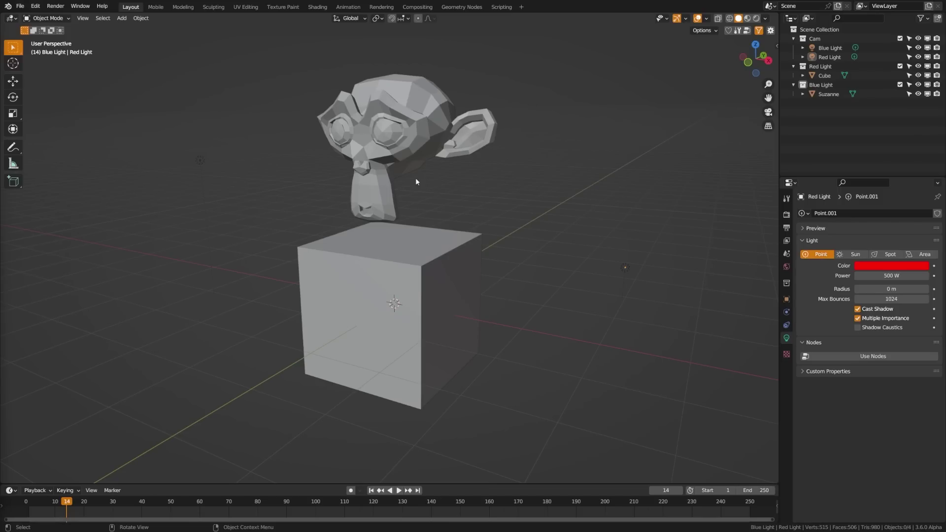
Show the monkey and cube scene in rendered viewport shading and select the blue light
{"action": "middle_click_drag", "start_coordinate": [501, 218], "coordinate": [441, 260]}
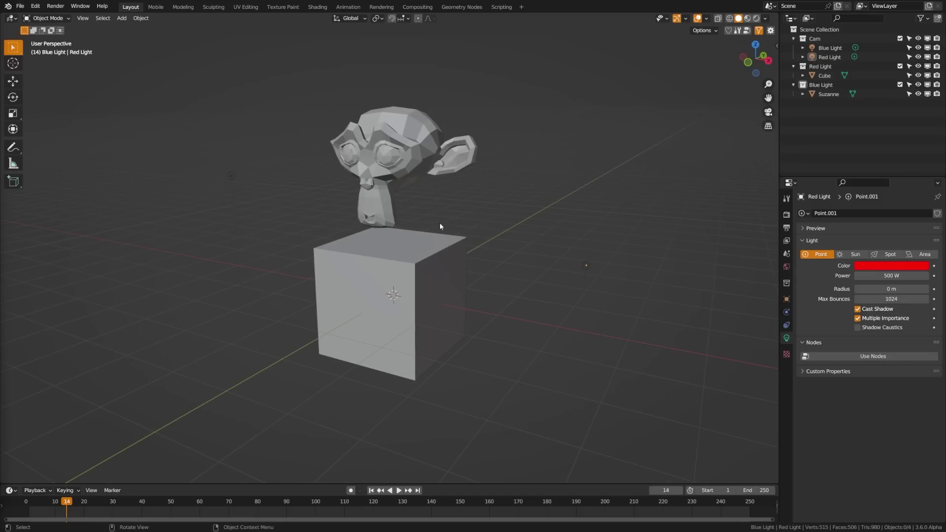
{"action": "key", "text": "z"}
{"action": "left_click", "coordinate": [566, 268]}
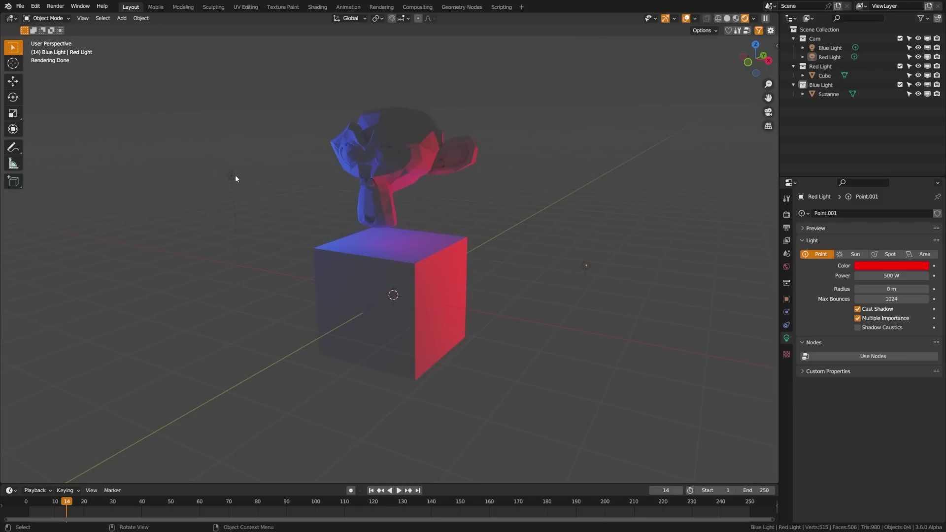
{"action": "left_click", "coordinate": [232, 176]}
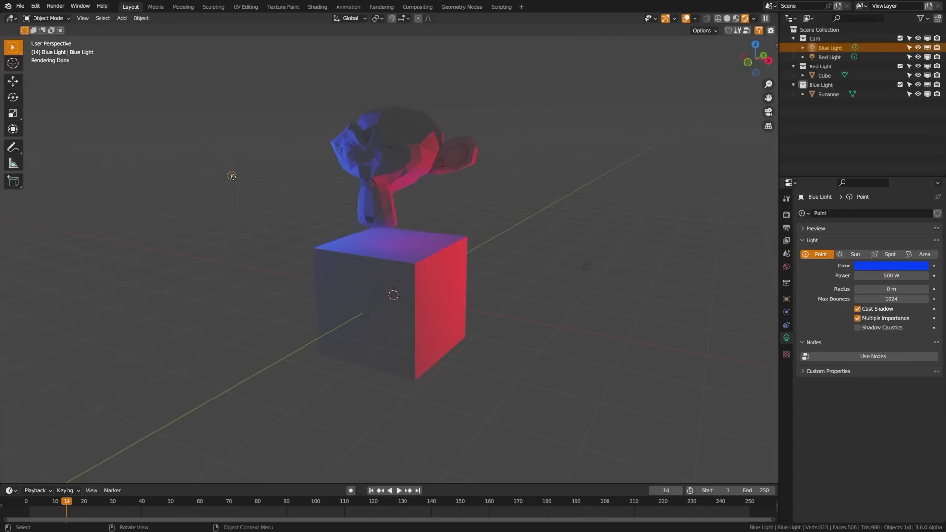
Assign the Red Light collection as the red point light's Light Linking collection in its object shading settings
{"action": "left_click", "coordinate": [584, 266]}
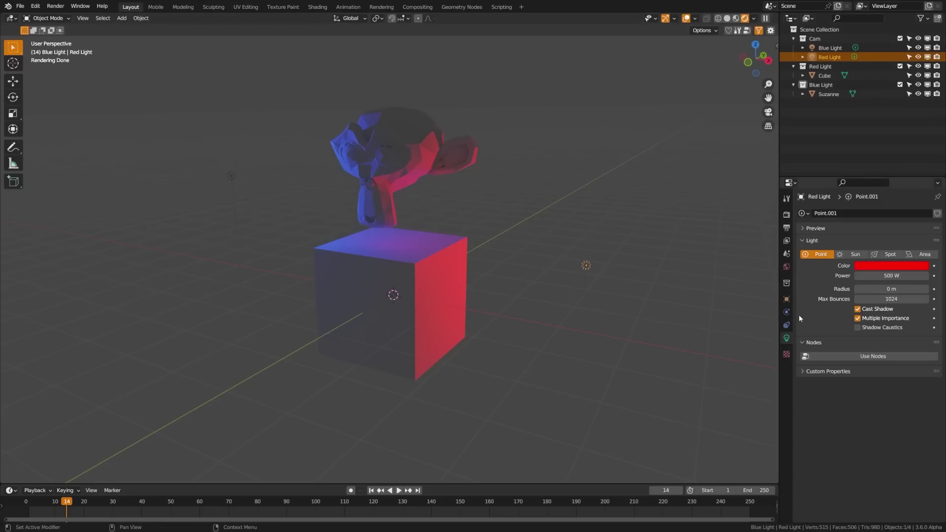
{"action": "left_click", "coordinate": [787, 299]}
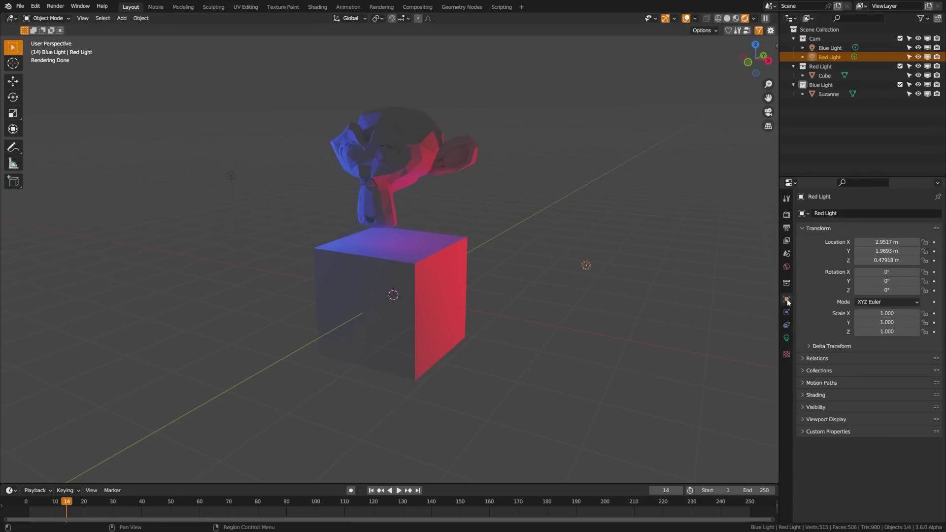
{"action": "left_click", "coordinate": [820, 395]}
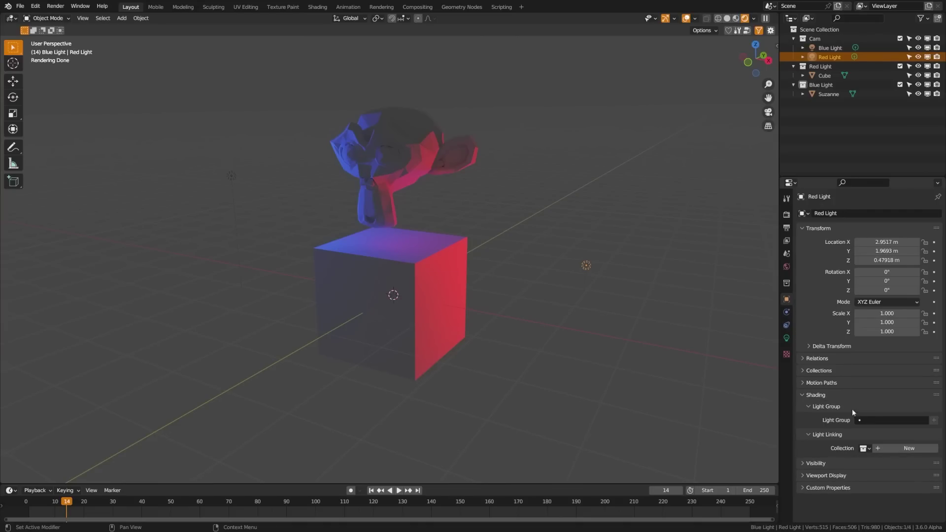
{"action": "left_click", "coordinate": [868, 449]}
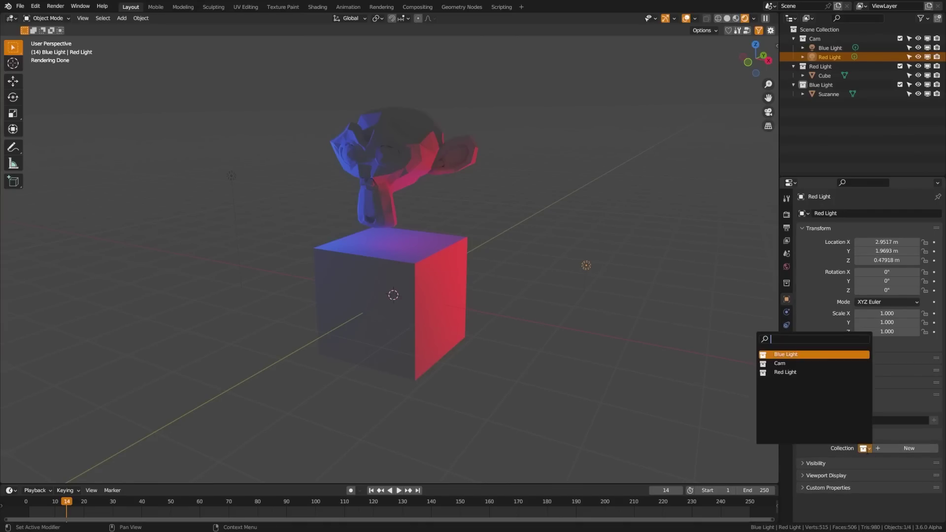
{"action": "left_click", "coordinate": [799, 372]}
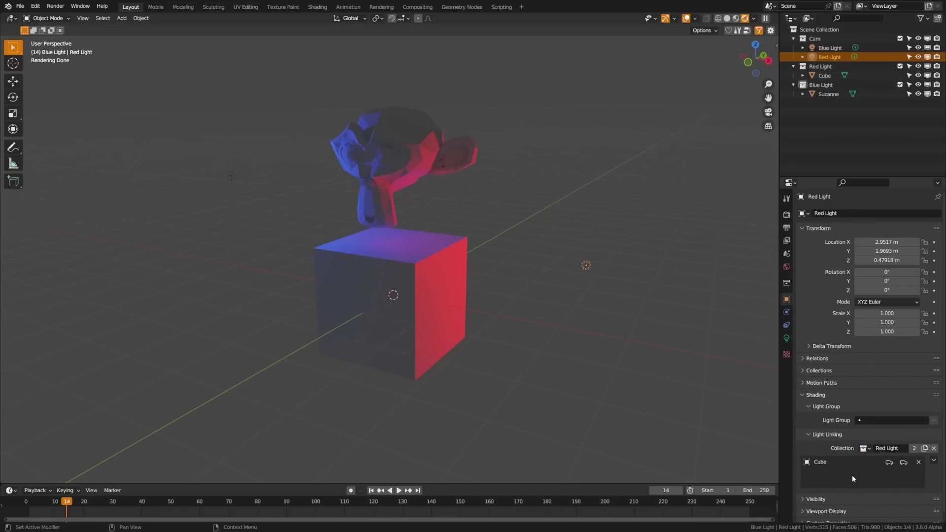
Review the cube's light and shadow states in the red light's linking and set its light state to Include
{"action": "left_click", "coordinate": [889, 463]}
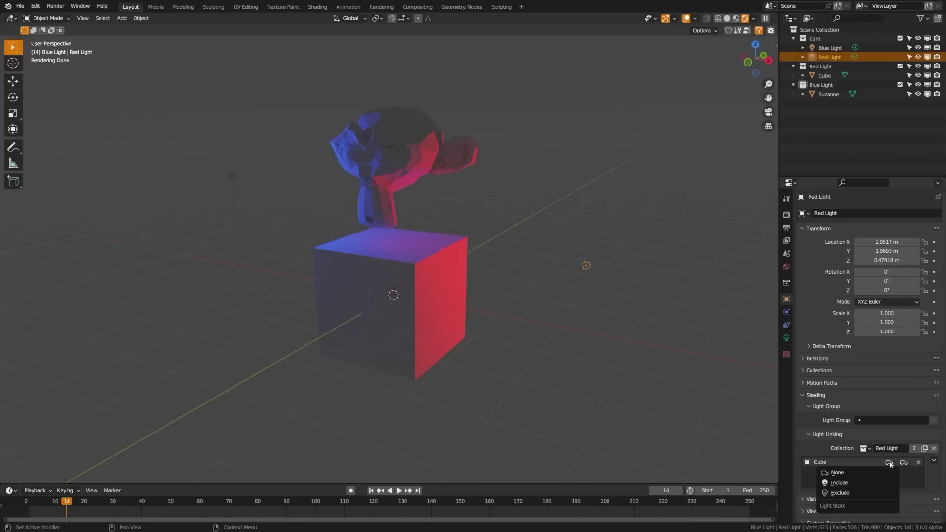
{"action": "left_click", "coordinate": [905, 463]}
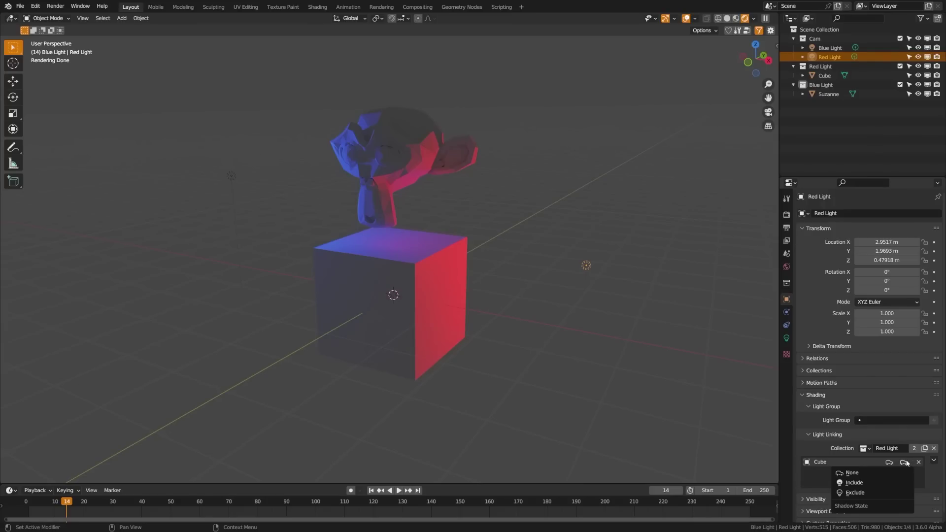
{"action": "left_click", "coordinate": [888, 463]}
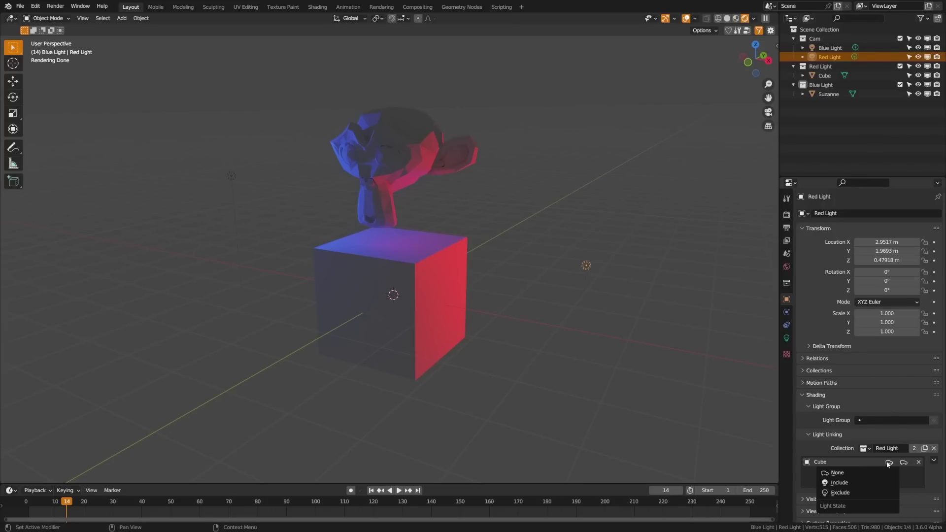
{"action": "left_click", "coordinate": [864, 485]}
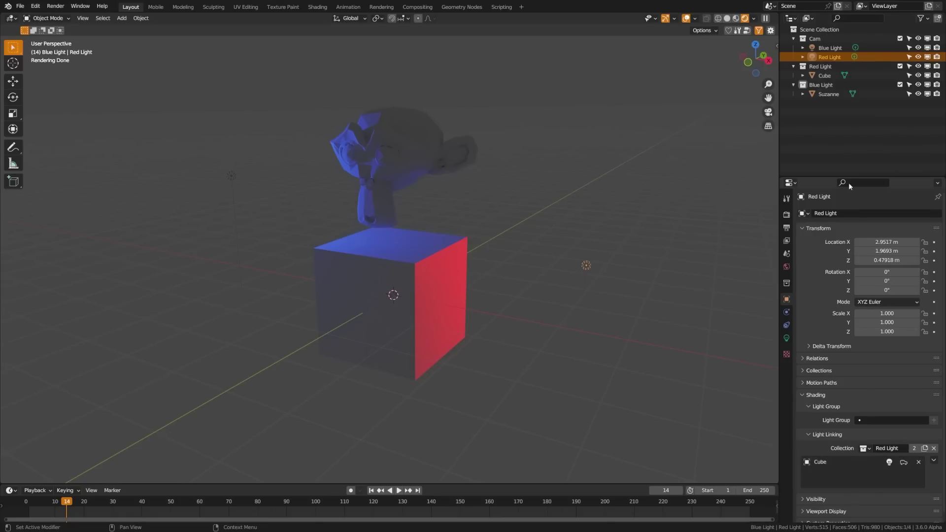
Try including Suzanne in the red light's linking through the Red Light collection, and return it to the Blue Light collection
{"action": "left_click_drag", "start_coordinate": [828, 94], "coordinate": [833, 66]}
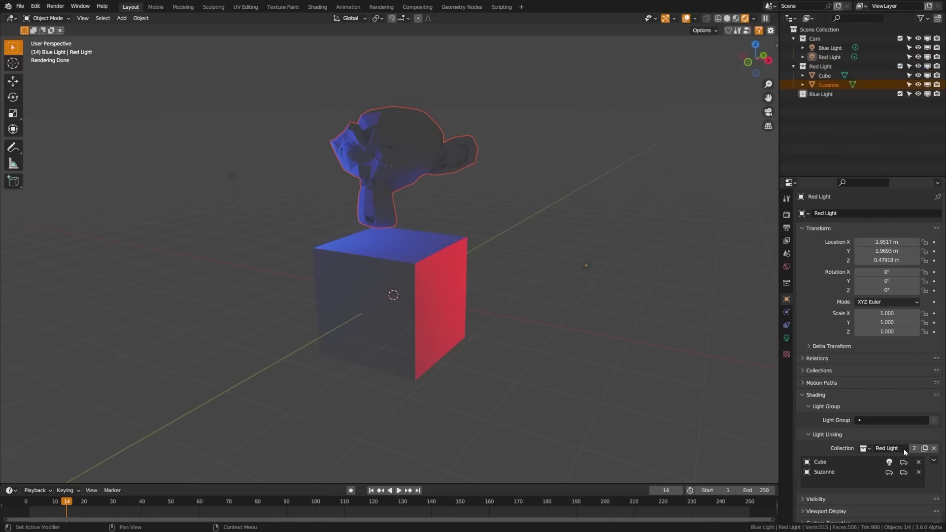
{"action": "left_click", "coordinate": [889, 472]}
{"action": "left_click", "coordinate": [851, 493]}
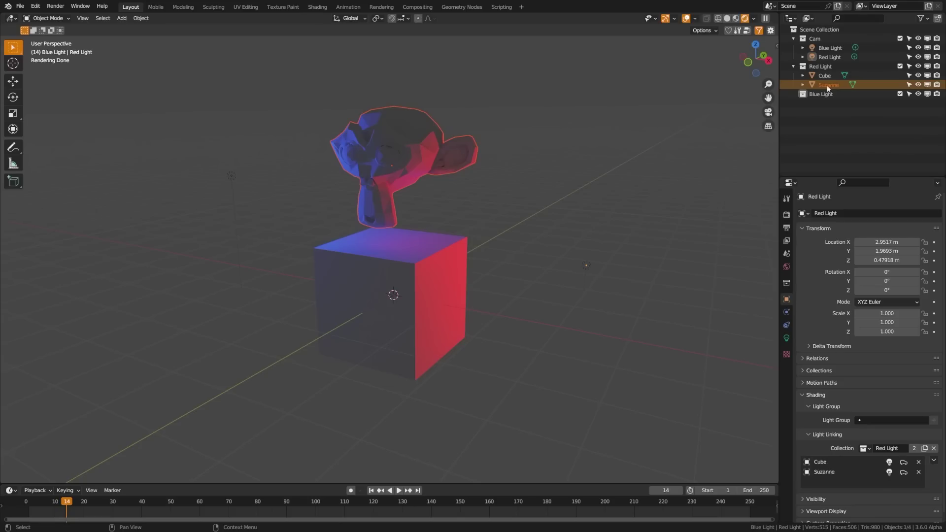
{"action": "left_click_drag", "start_coordinate": [827, 85], "coordinate": [827, 94]}
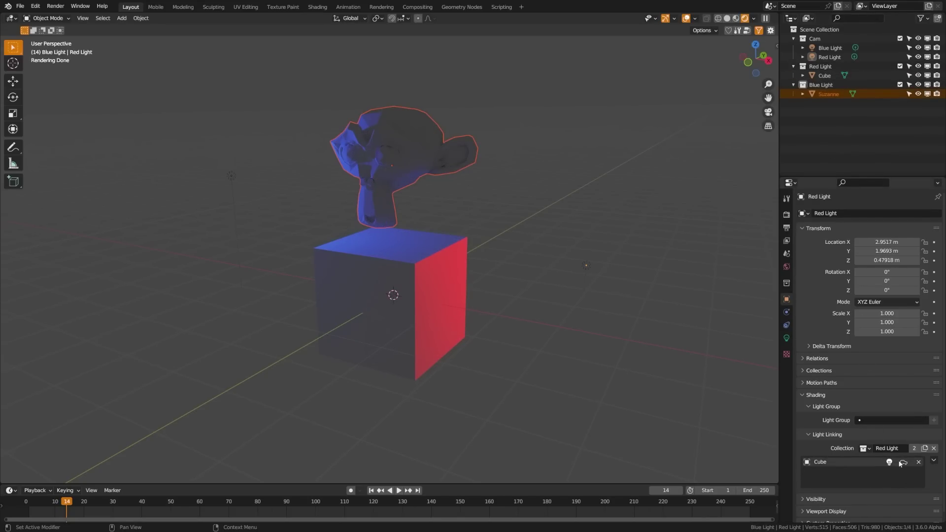
Link the blue light to the Blue Light collection and set Suzanne's light state to Include
{"action": "left_click", "coordinate": [830, 48]}
{"action": "left_click", "coordinate": [865, 448]}
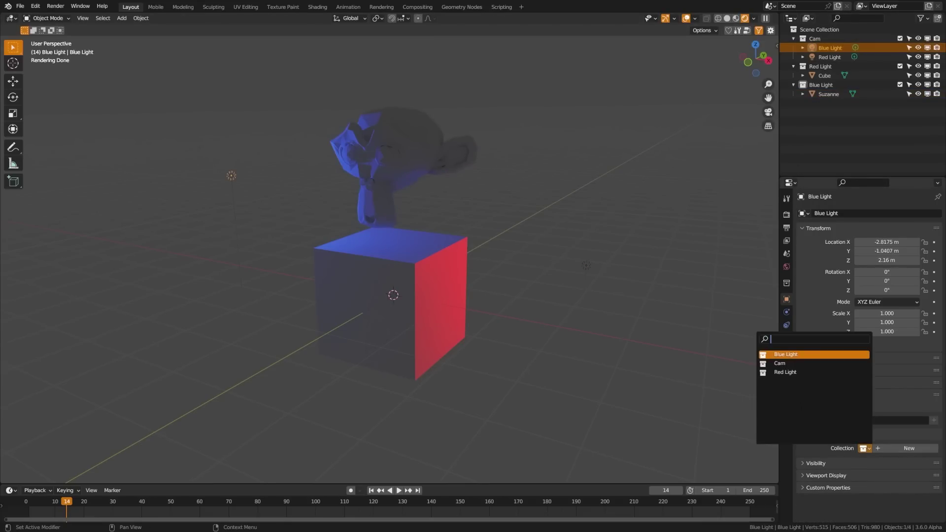
{"action": "left_click", "coordinate": [788, 355]}
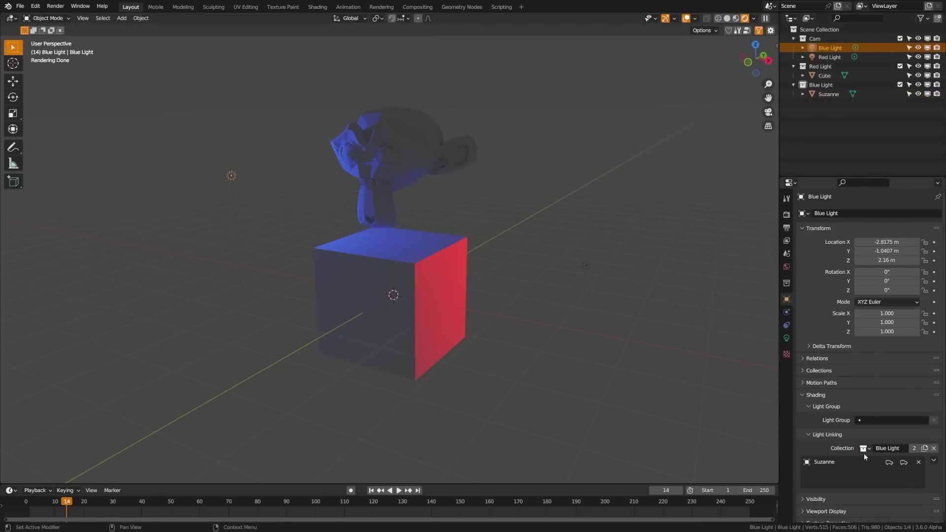
{"action": "left_click", "coordinate": [888, 462]}
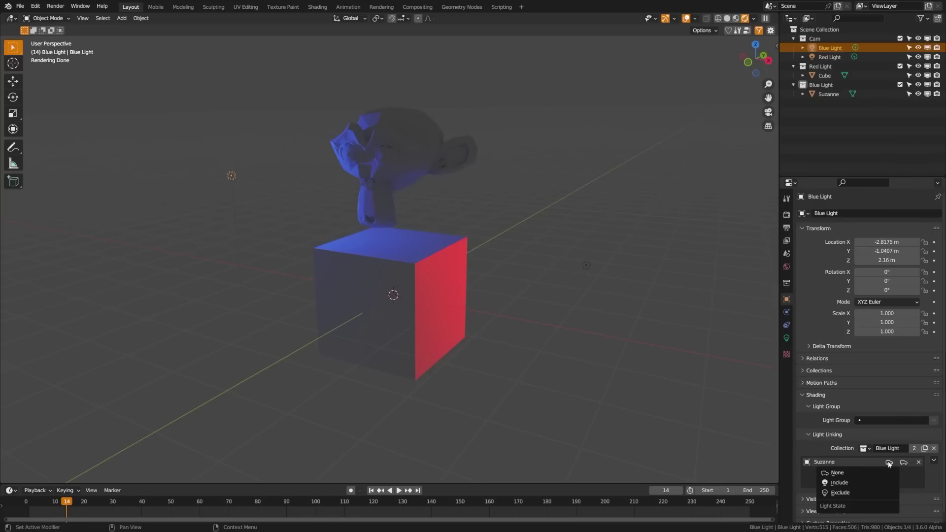
{"action": "left_click", "coordinate": [878, 480]}
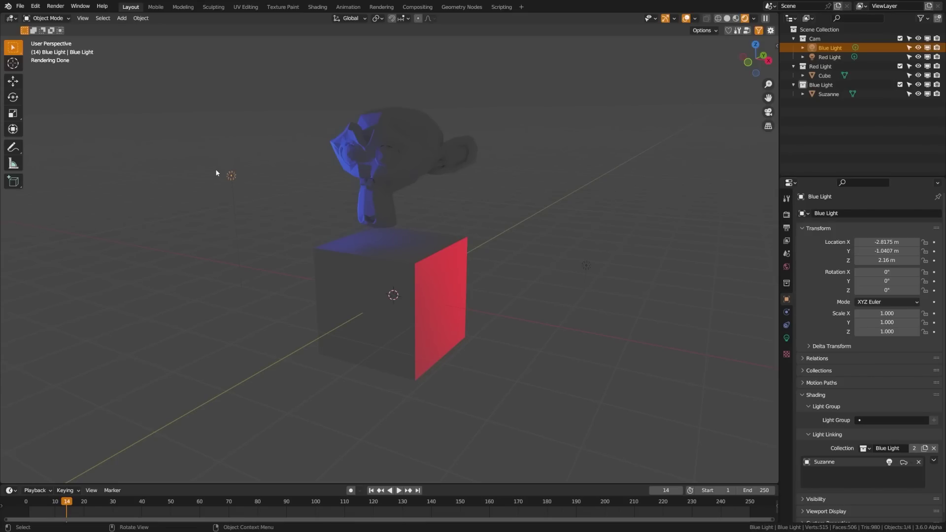
Raise the blue light along the Z axis to a height of about 3.78 m
{"action": "key", "text": "g"}
{"action": "key", "text": "z"}
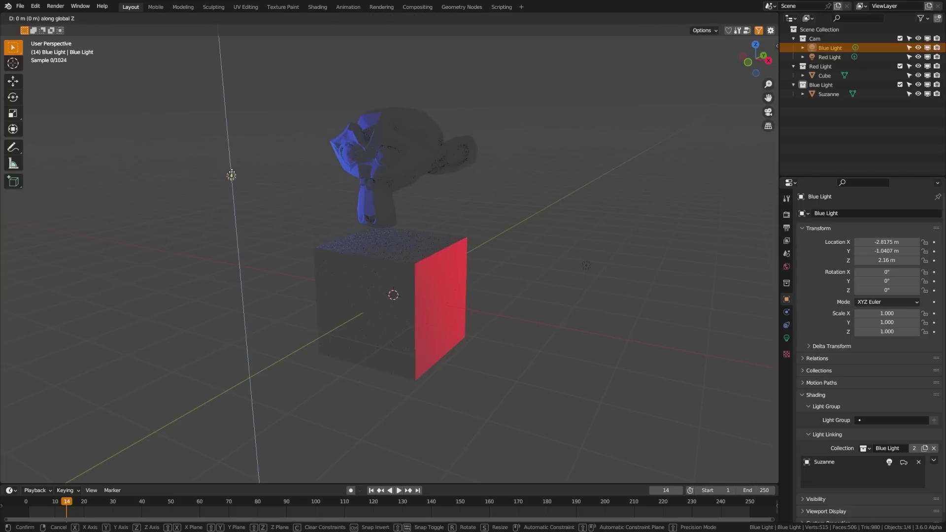
{"action": "left_click", "coordinate": [274, 83]}
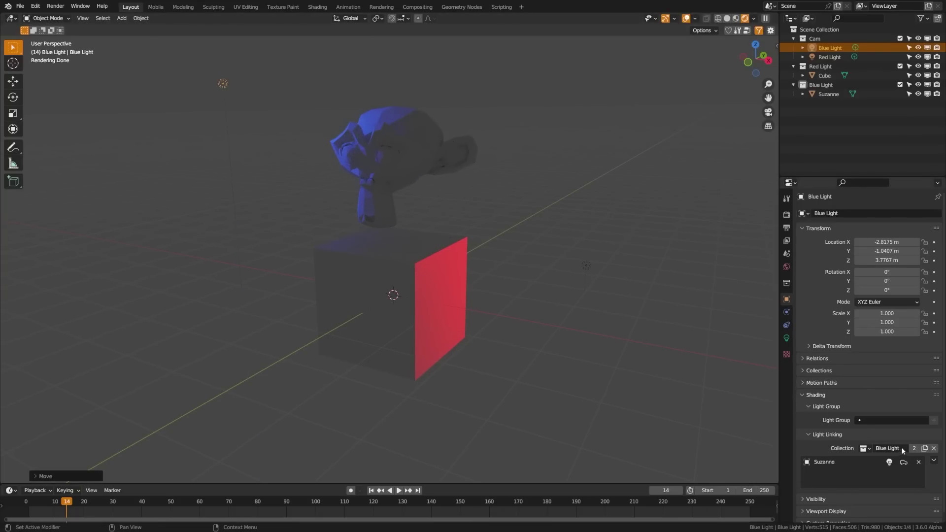
Set Suzanne's shadow state to Exclude in the blue light's linking
{"action": "left_click", "coordinate": [890, 462]}
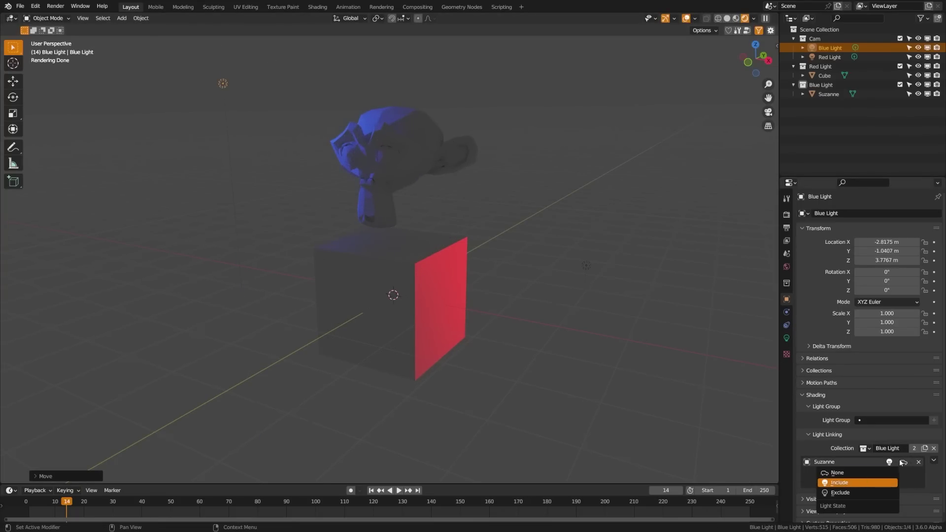
{"action": "left_click", "coordinate": [904, 462]}
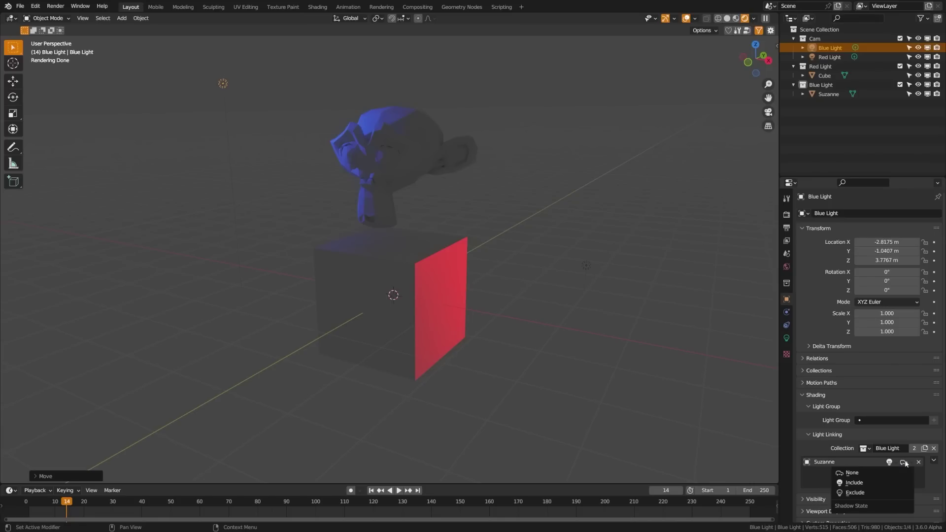
{"action": "left_click", "coordinate": [893, 493]}
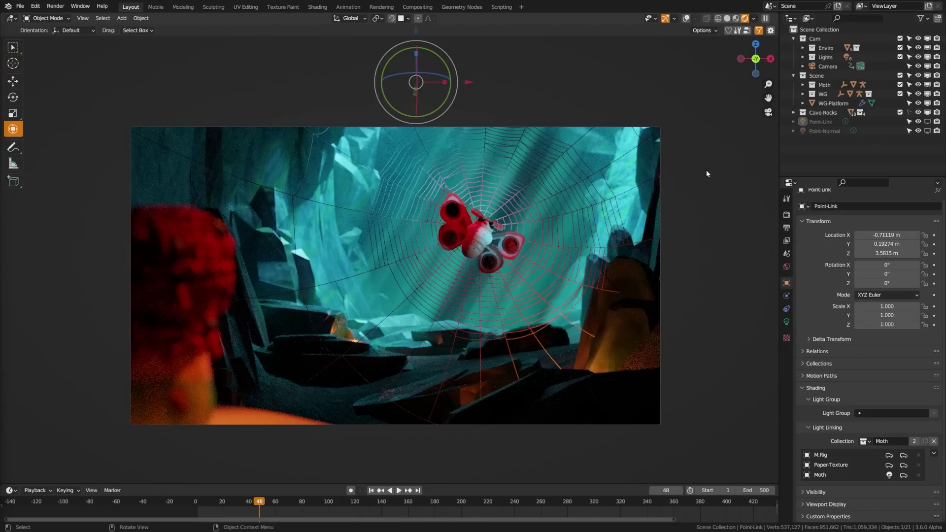
Enable the Point-Normal light in the cave scene's viewport for comparison, and swap it for the Point-Link light
{"action": "left_click", "coordinate": [927, 130]}
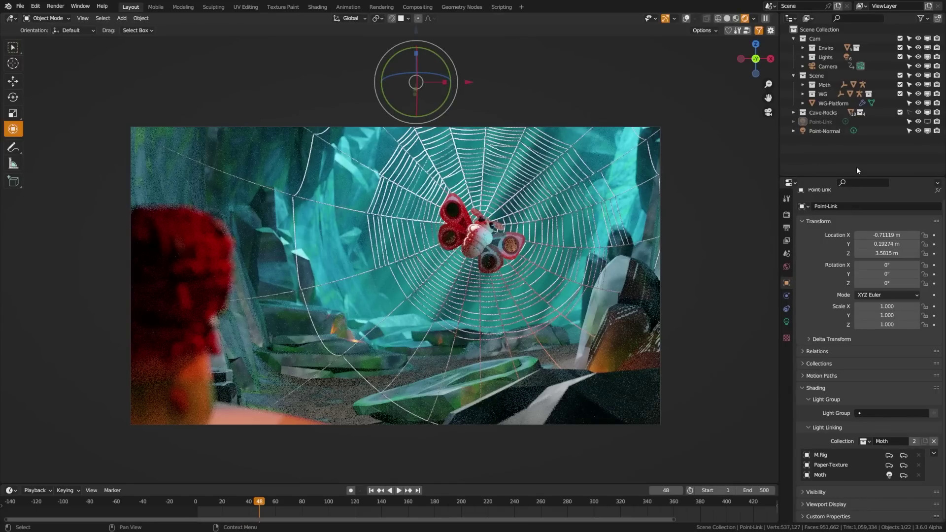
{"action": "left_click", "coordinate": [927, 131]}
{"action": "left_click", "coordinate": [928, 122]}
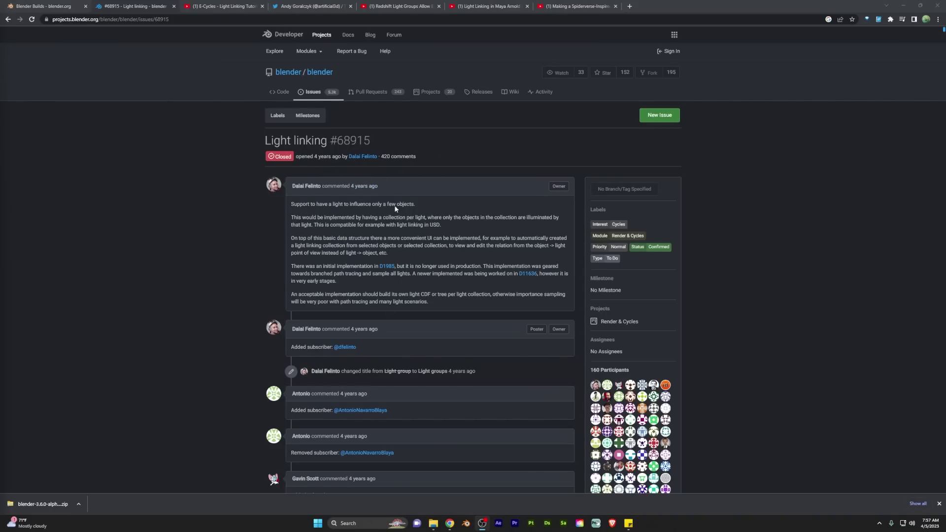
Read through the comments of the Light linking #68915 issue on the Blender projects site in the browser
{"action": "scroll", "coordinate": [386, 231], "scroll_direction": "down", "scroll_amount": 20}
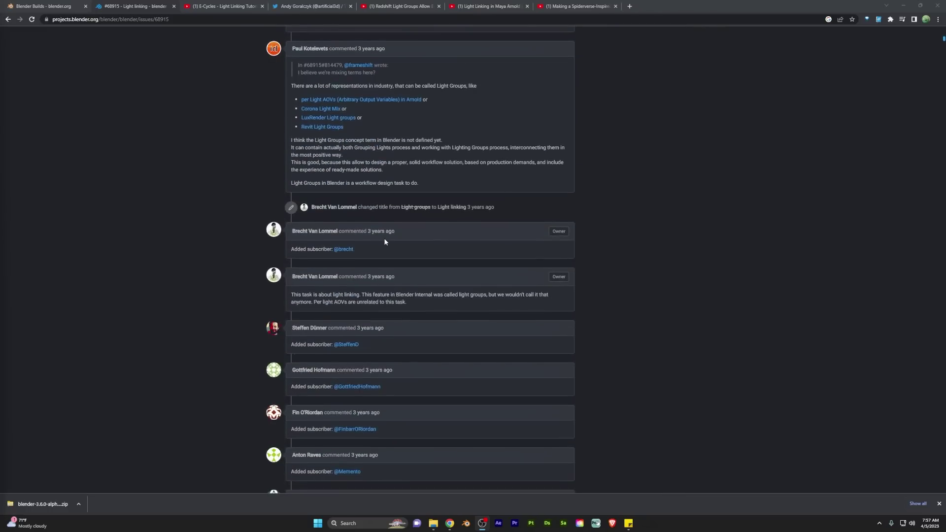
{"action": "scroll", "coordinate": [386, 241], "scroll_direction": "down", "scroll_amount": 8}
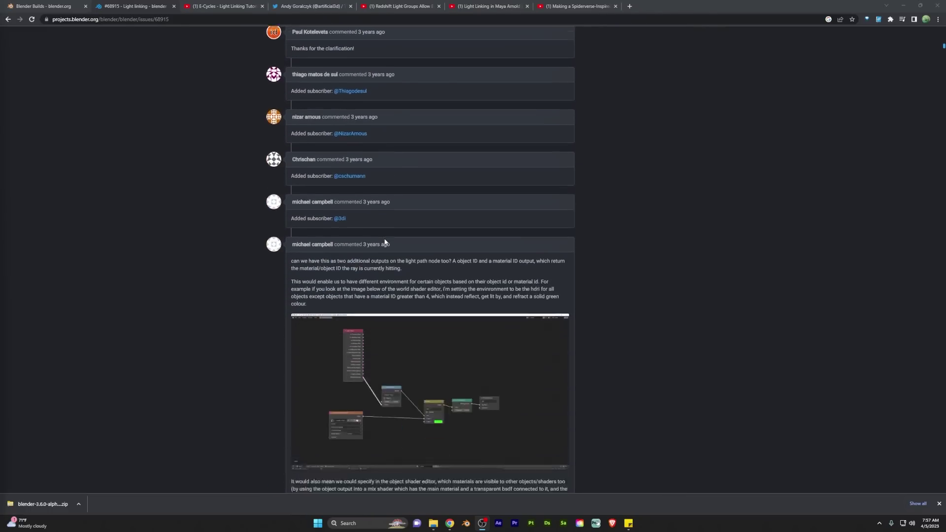
{"action": "scroll", "coordinate": [385, 241], "scroll_direction": "down", "scroll_amount": 7}
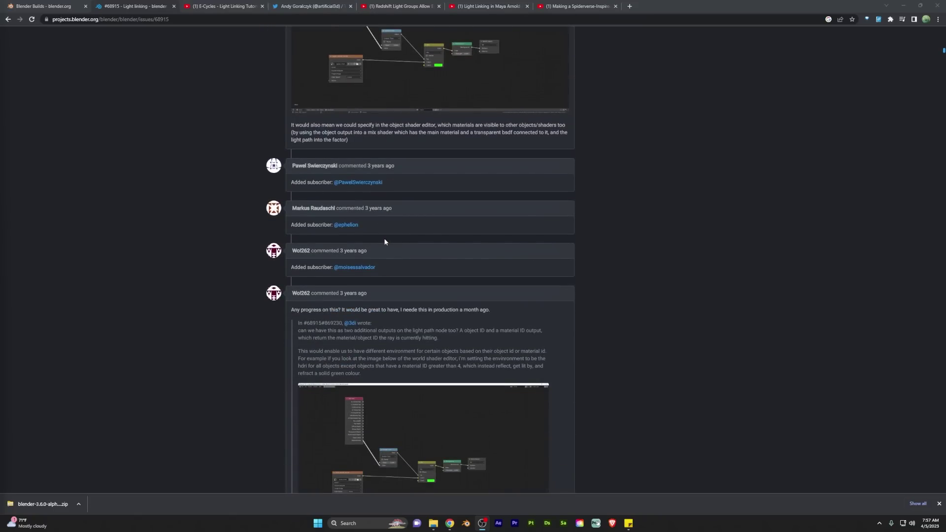